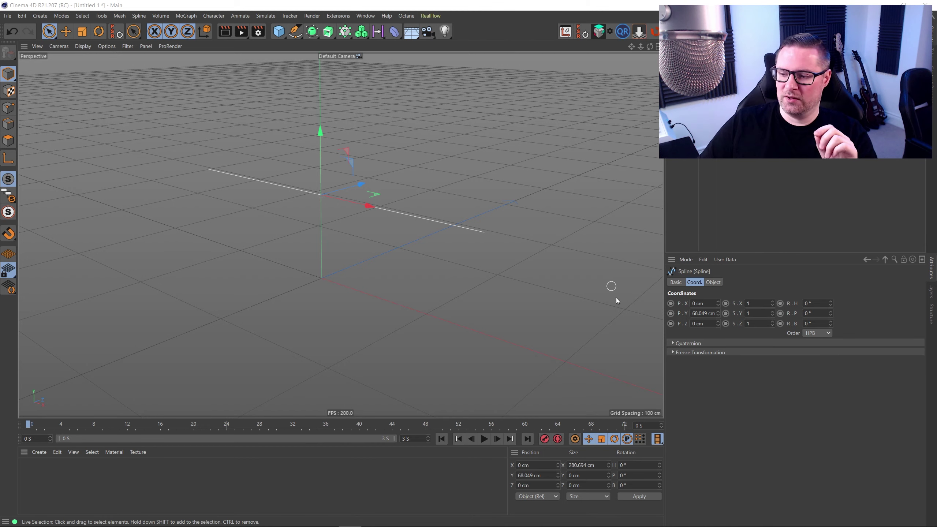
# Switch from the straight-spline Cinema 4D scene to the HoRope GitHub page in the browser.
pyautogui.moveTo(612, 526)
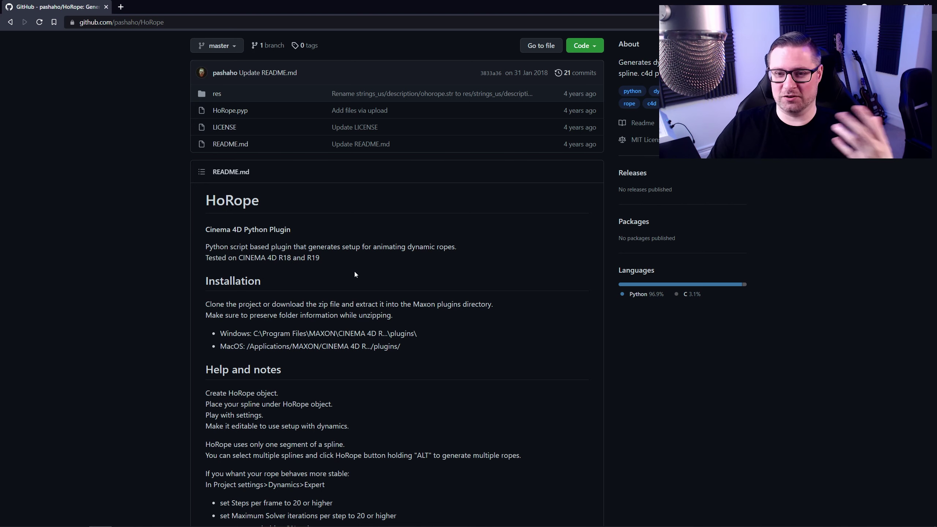
# Skim the HoRope README's installation and usage notes, then return to the Cinema 4D window.
pyautogui.scroll(3, 356, 275)
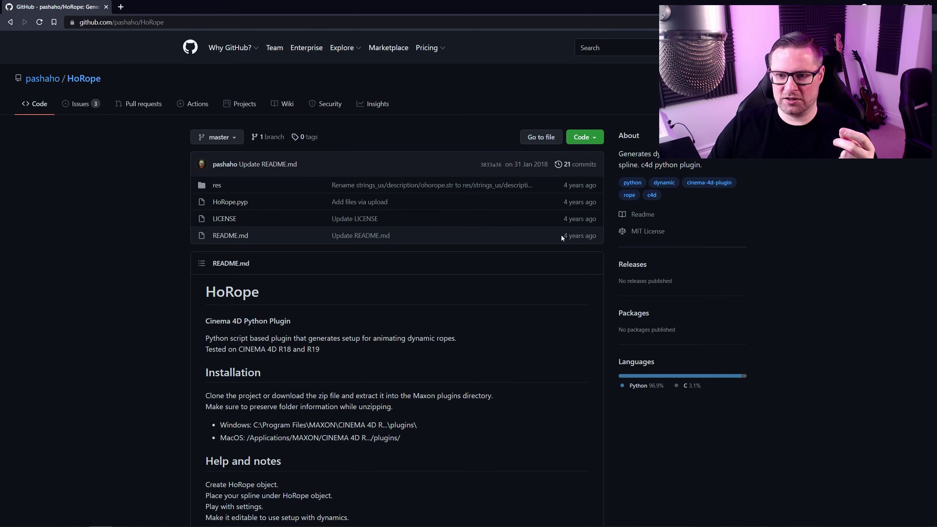
pyautogui.scroll(-1, 147, 301)
pyautogui.scroll(-2, 147, 301)
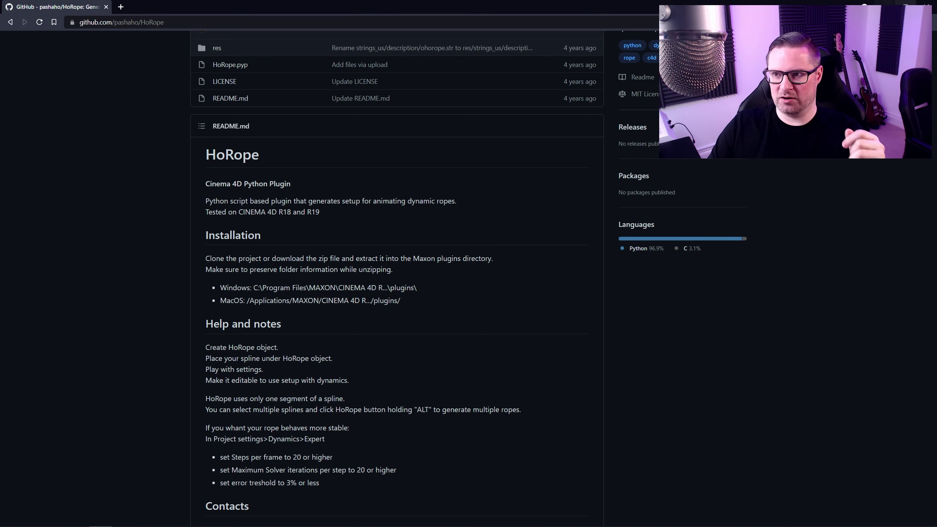
pyautogui.click(885, 5)
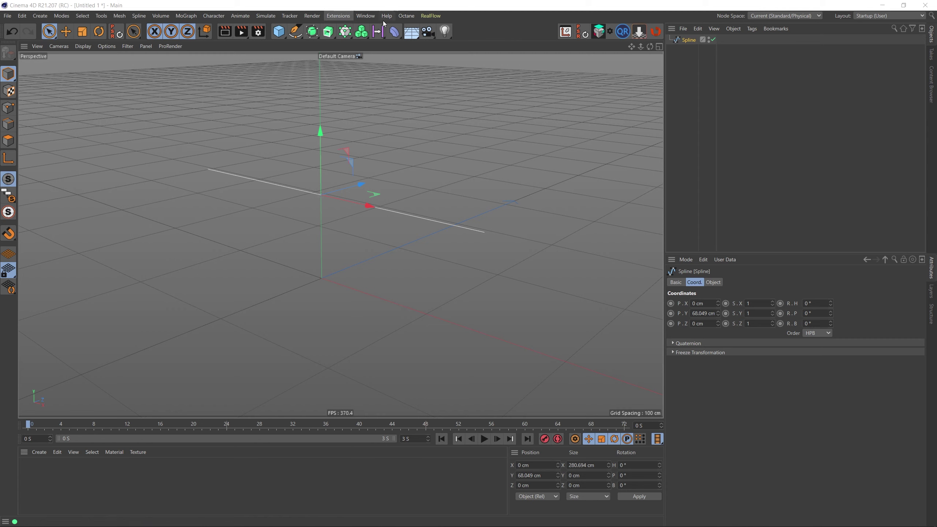
# Add a HoRope rope to the spline with Create Sweep on, a 4 cm radius and wireframe shading.
pyautogui.click(338, 15)
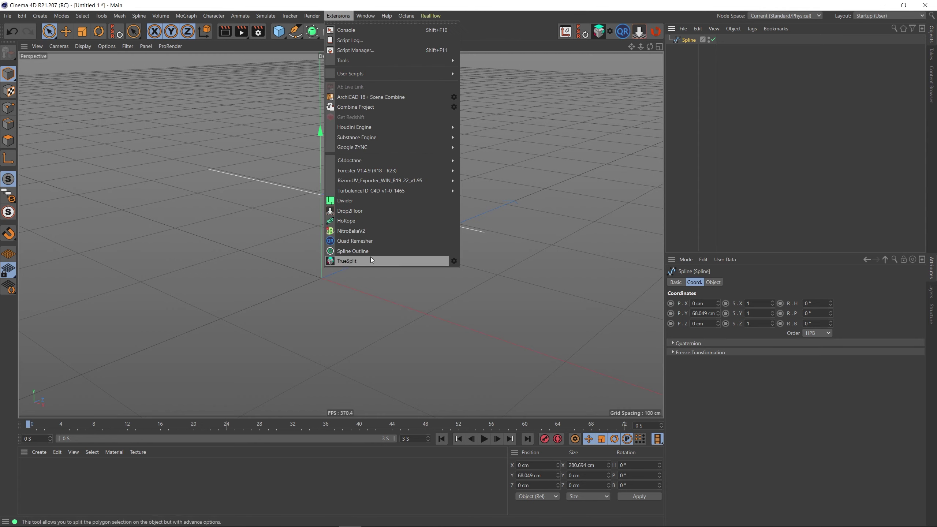
pyautogui.click(353, 220)
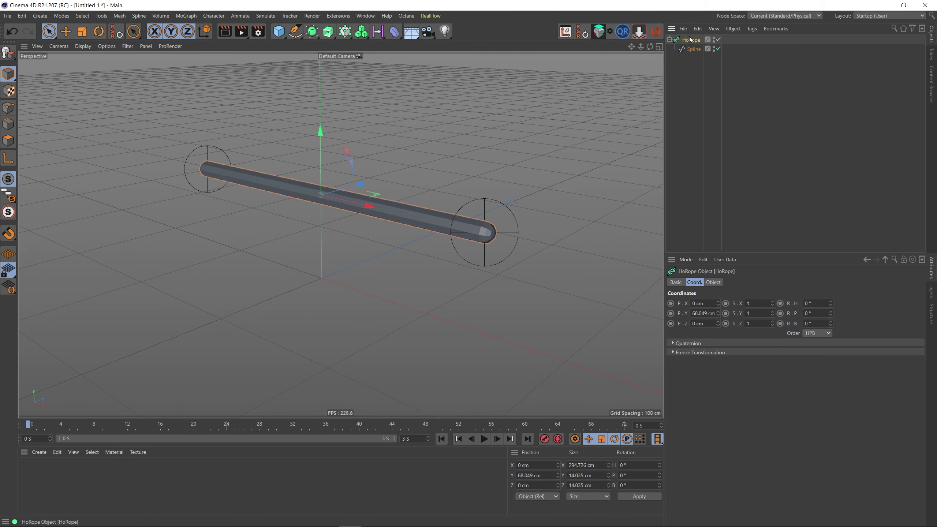
pyautogui.click(713, 282)
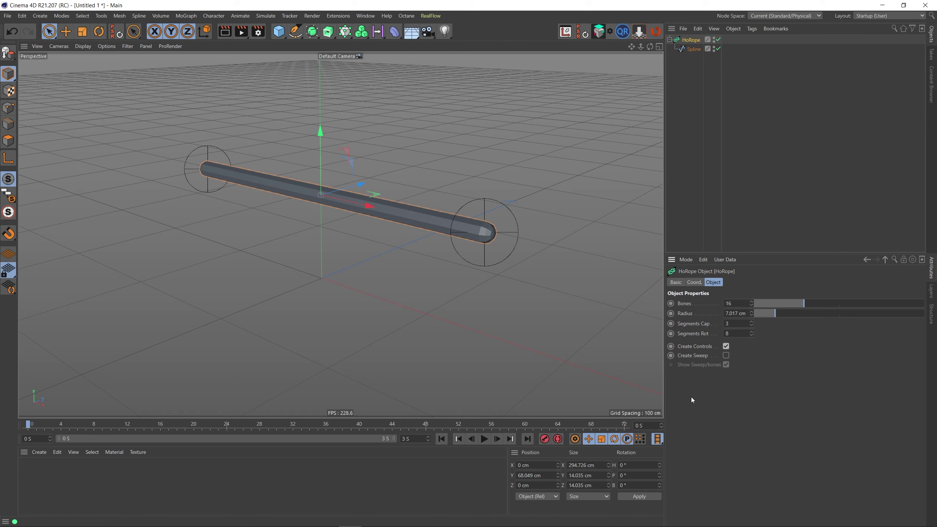
pyautogui.click(726, 355)
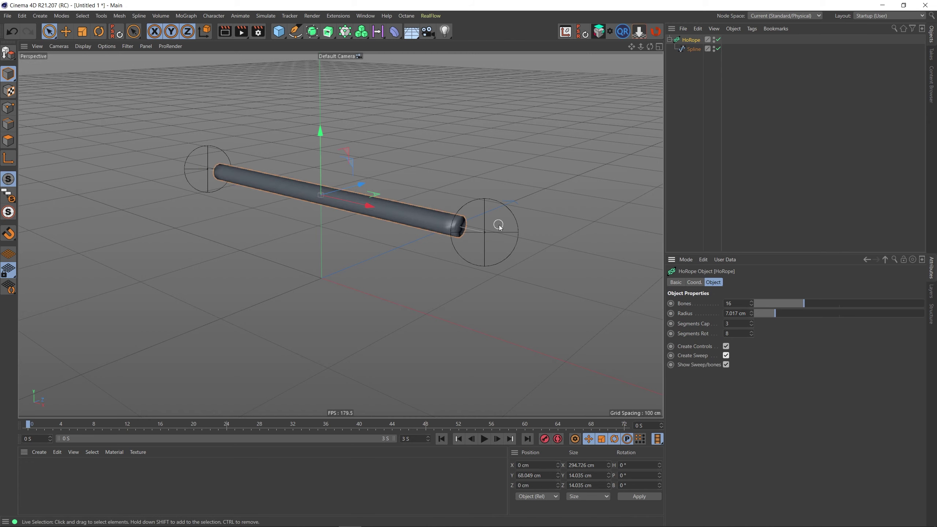
pyautogui.press('n')
pyautogui.press('b')
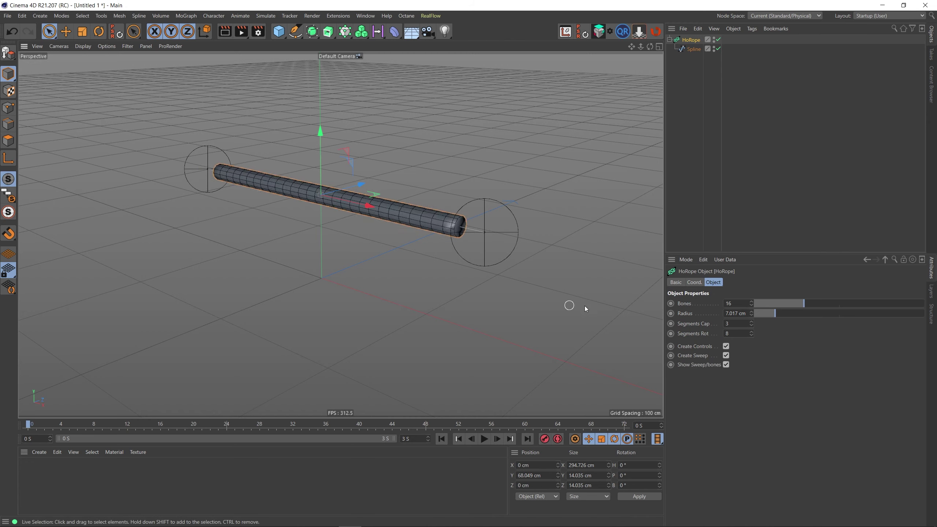
pyautogui.moveTo(773, 314); pyautogui.dragTo(765, 315)
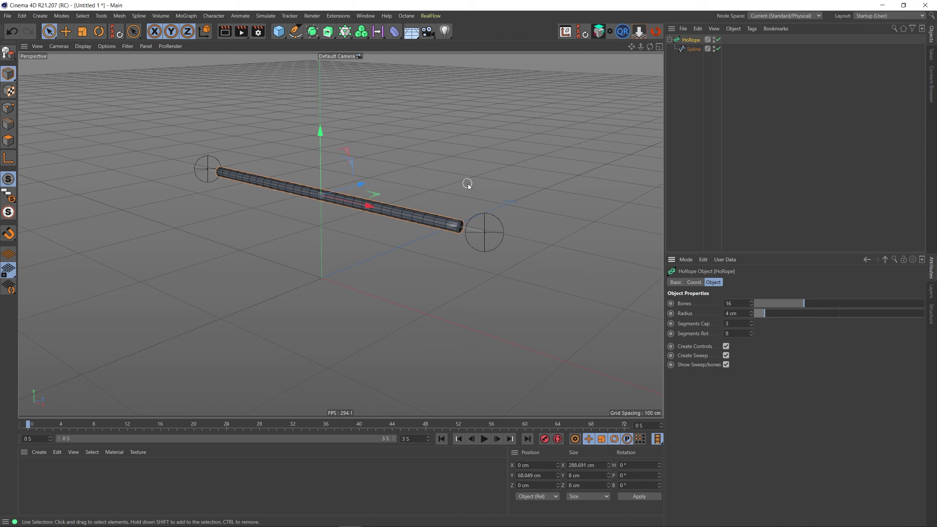
# Make the rope editable, expand its hierarchy to the Controls, and select the root control.
pyautogui.press('c')
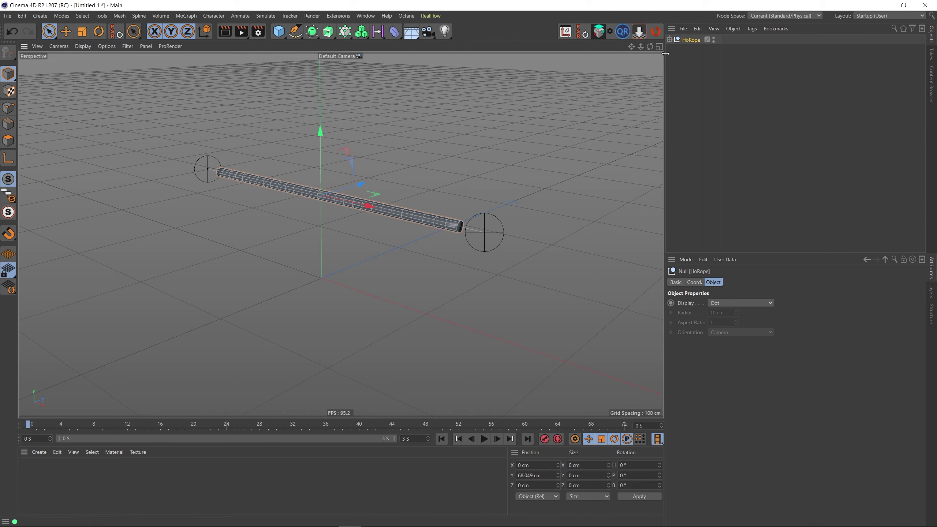
pyautogui.click(670, 39)
pyautogui.click(675, 49)
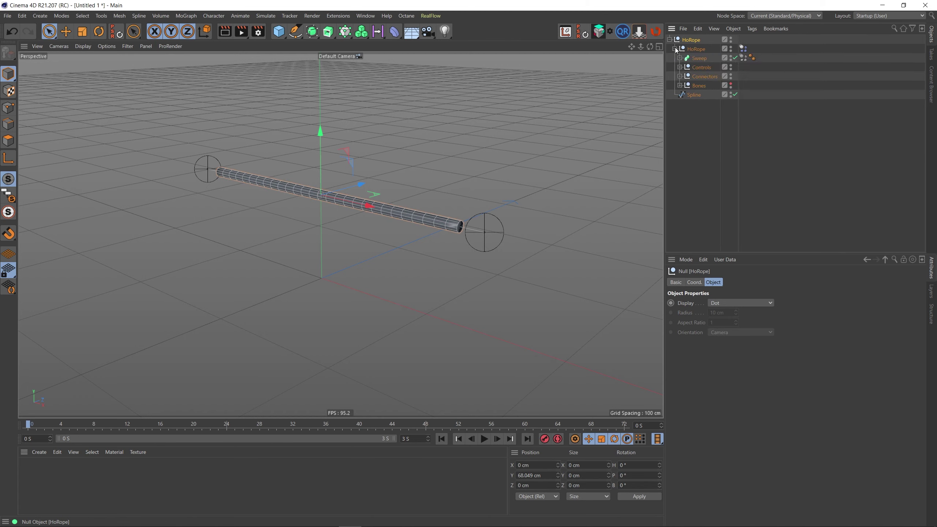
pyautogui.click(680, 67)
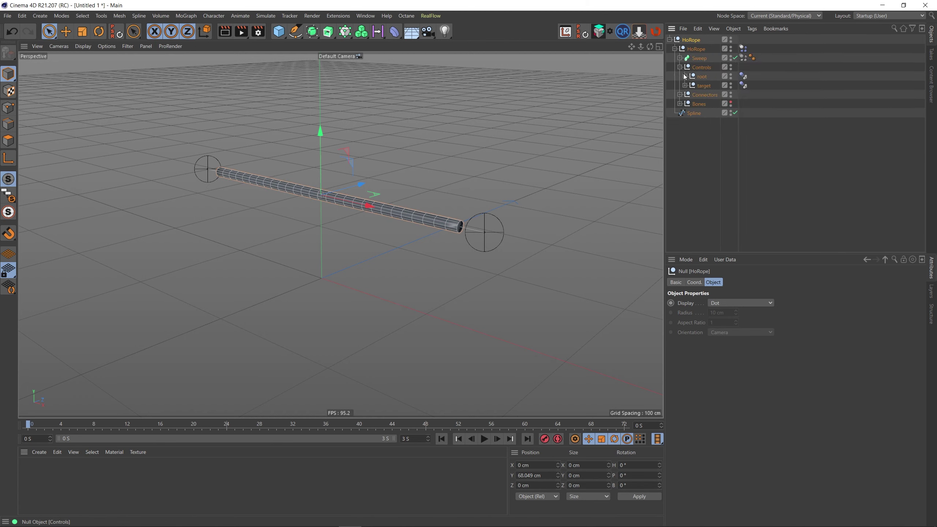
pyautogui.click(706, 179)
pyautogui.click(703, 76)
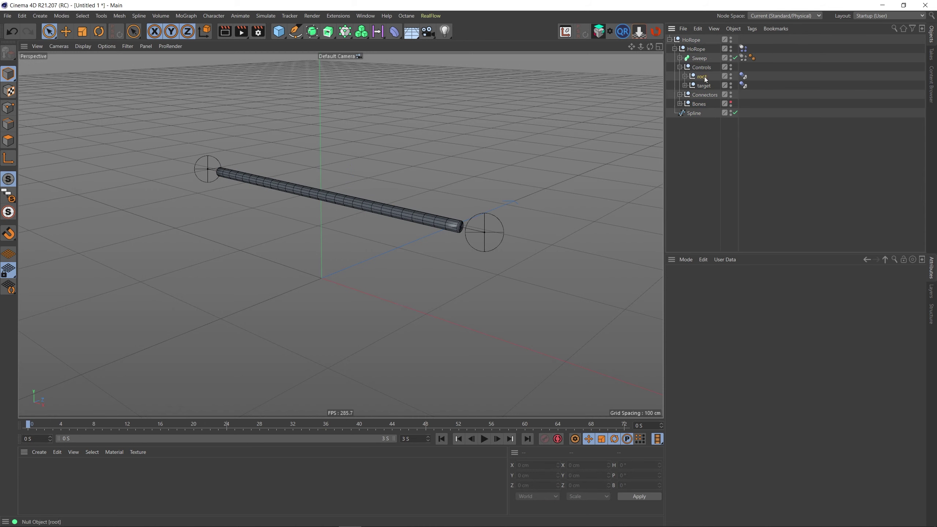
# Set the animation end time and preview range to 30 seconds.
pyautogui.doubleClick(409, 439)
pyautogui.write('30')
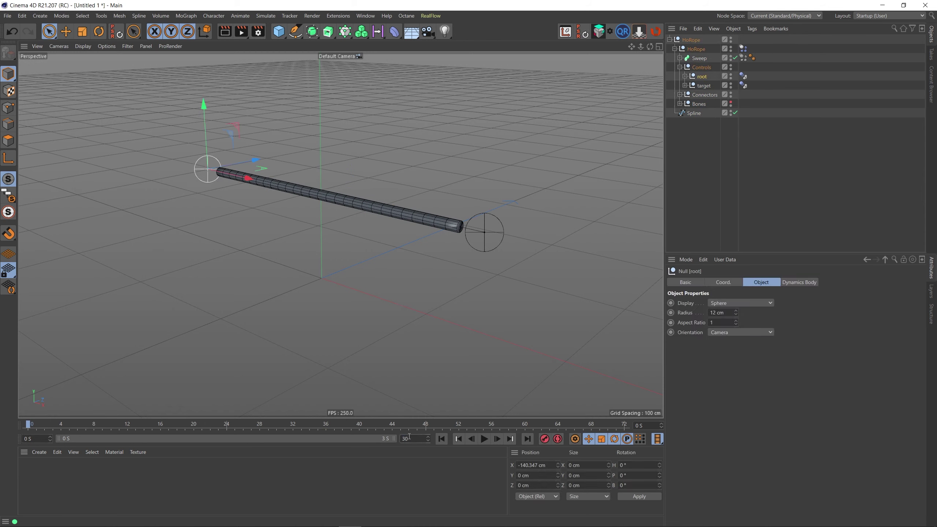
pyautogui.press('Return')
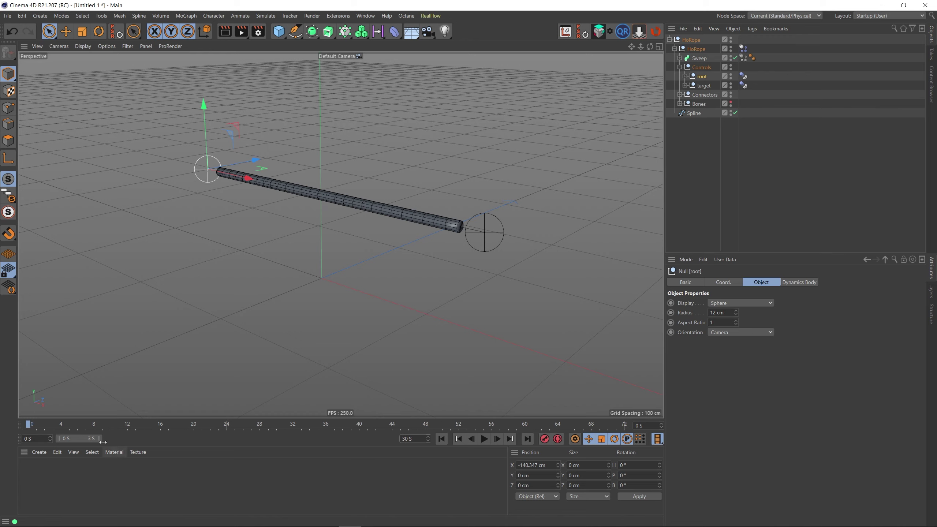
pyautogui.moveTo(100, 438); pyautogui.dragTo(393, 438)
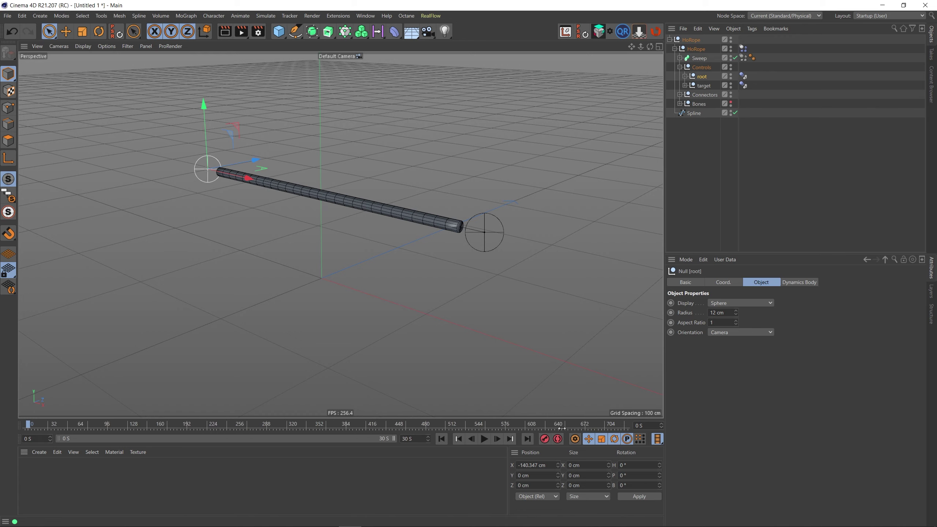
# Play the simulation, drag the root control so the rope sags, and apply its dynamics tag to children.
pyautogui.click(484, 438)
pyautogui.moveTo(255, 157); pyautogui.dragTo(347, 203)
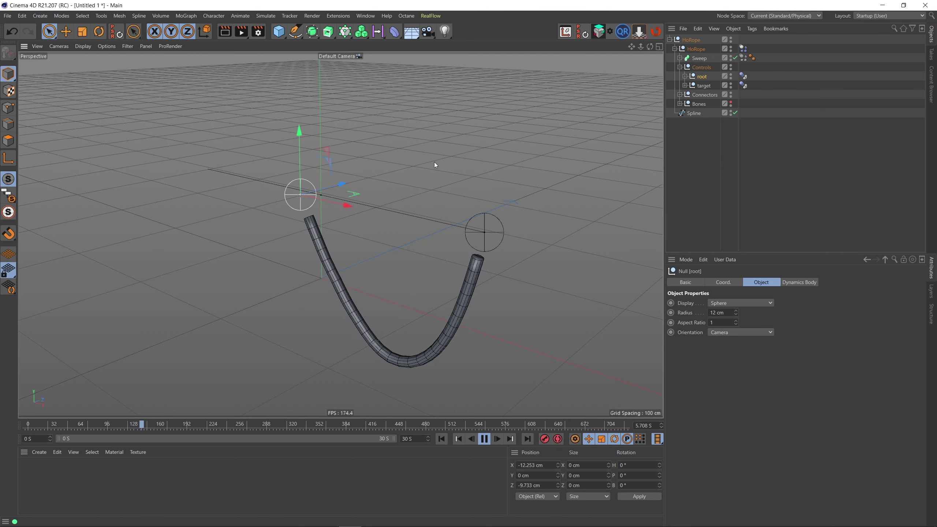
pyautogui.click(744, 76)
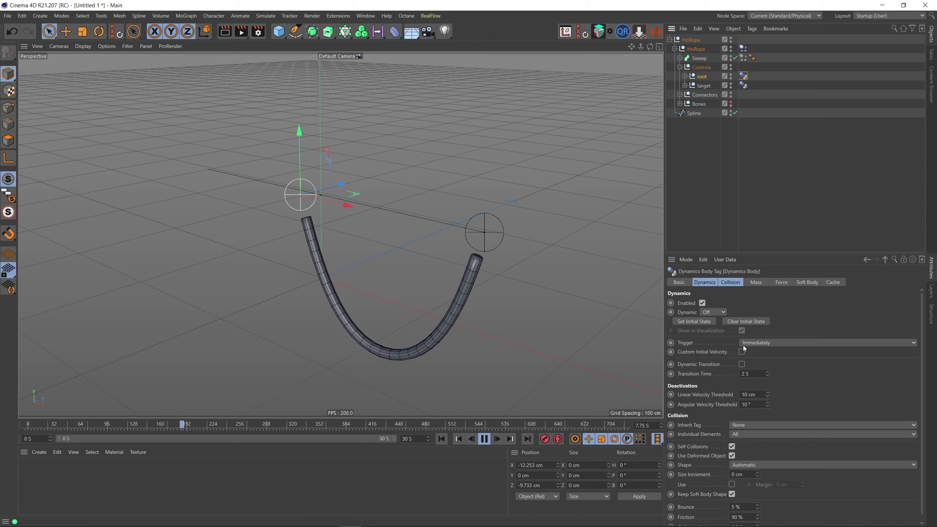
pyautogui.click(735, 282)
pyautogui.click(752, 302)
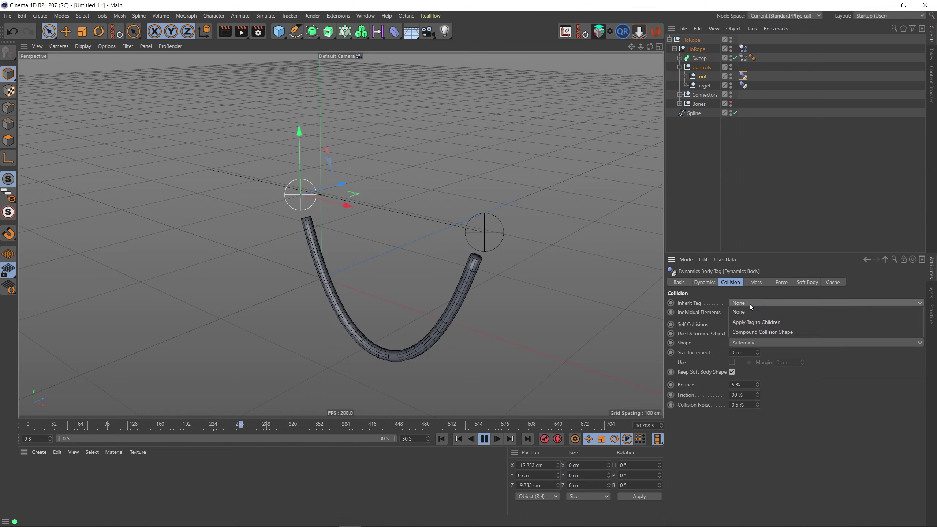
pyautogui.click(765, 322)
# Undo the tag change, move the root control along Z to 177.505 cm, and stop playback.
pyautogui.moveTo(340, 183); pyautogui.dragTo(406, 163)
pyautogui.hotkey('ctrl', 'z')
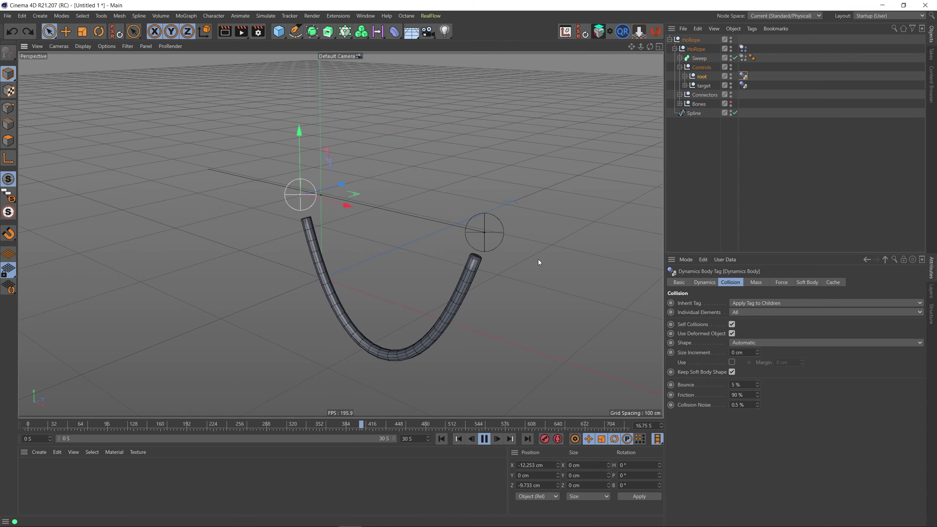
pyautogui.hotkey('ctrl', 'z')
pyautogui.moveTo(342, 184); pyautogui.dragTo(303, 204)
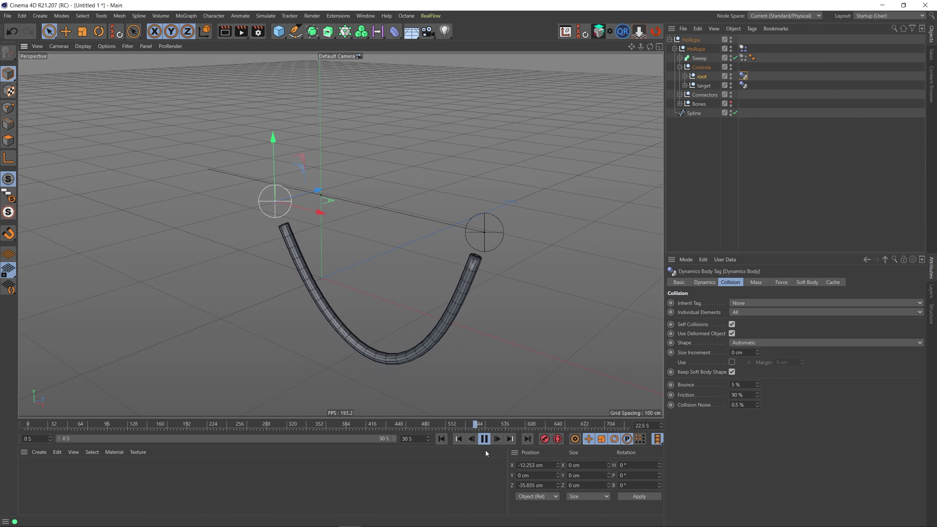
pyautogui.click(484, 439)
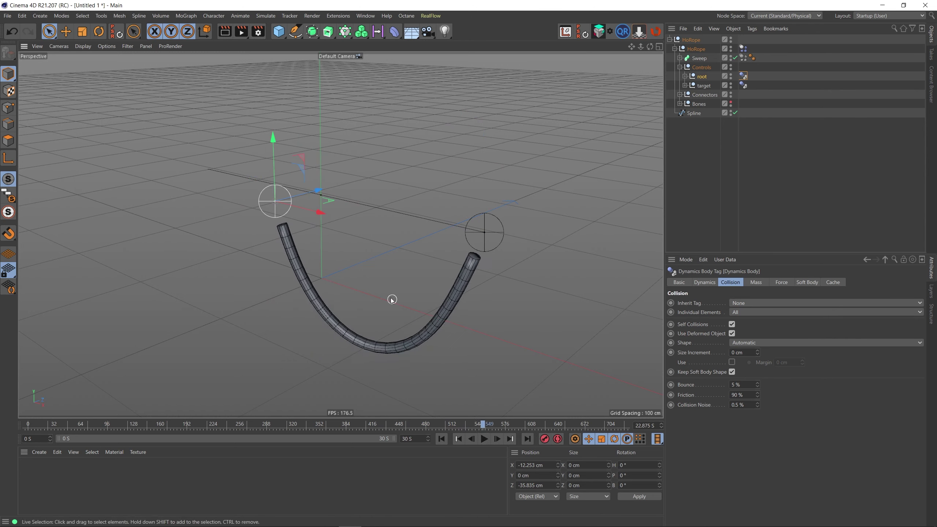
pyautogui.keyDown('alt'); pyautogui.moveTo(394, 301); pyautogui.dragTo(364, 283, button='middle'); pyautogui.keyUp('alt')
pyautogui.scroll(-4, 360, 286)
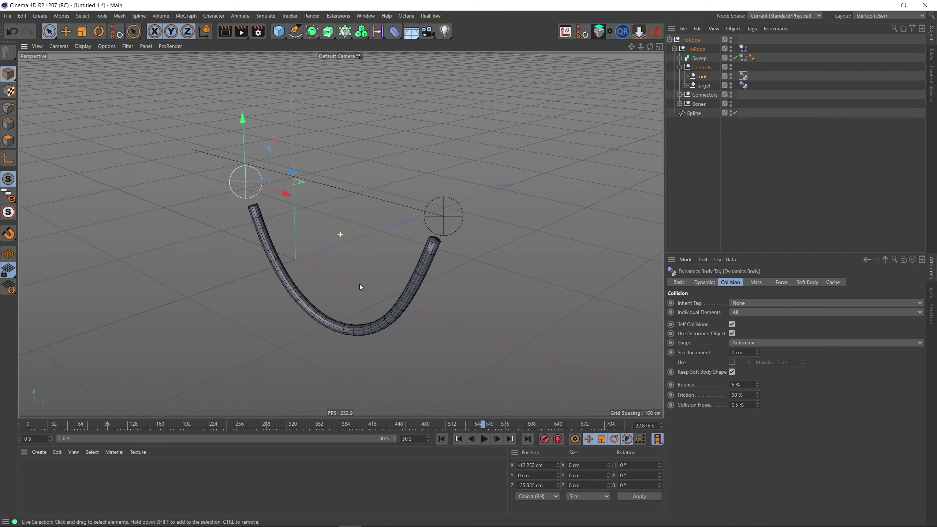